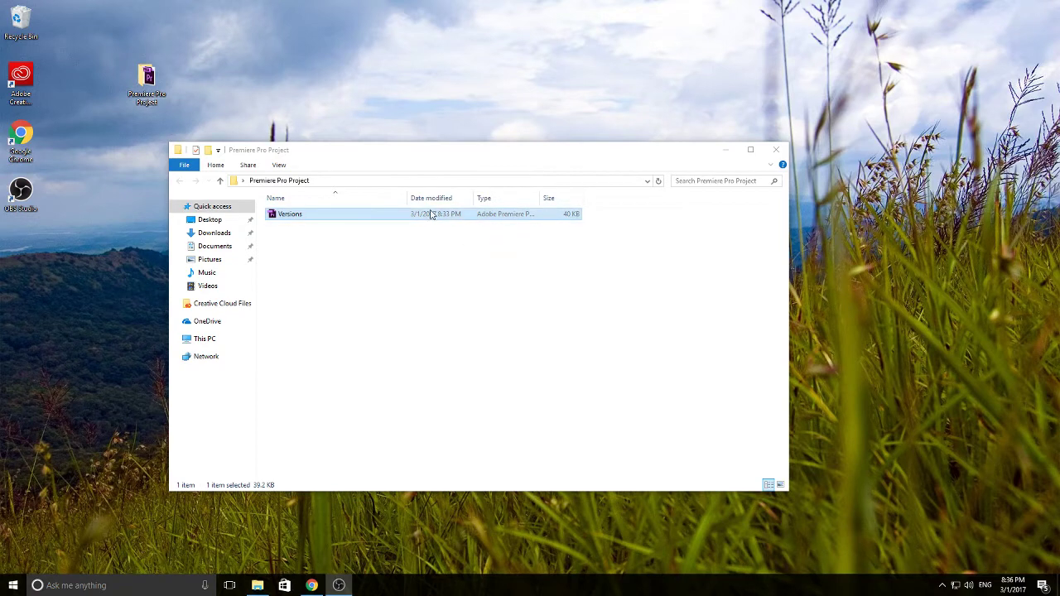
# Copy and paste the Versions project file in File Explorer to make a duplicate.
pyautogui.rightClick(376, 218)
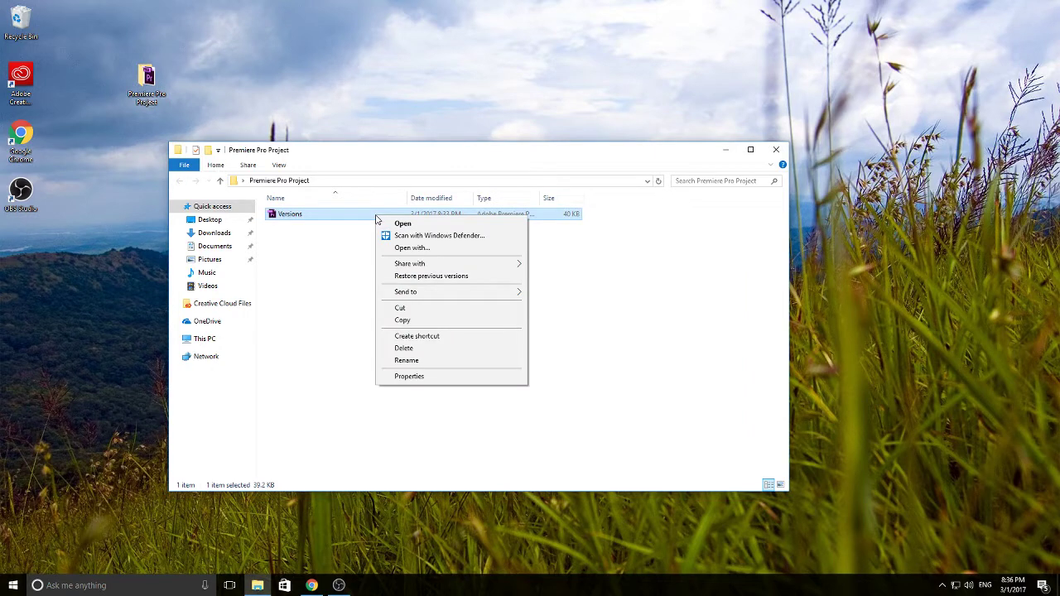
pyautogui.press('m')
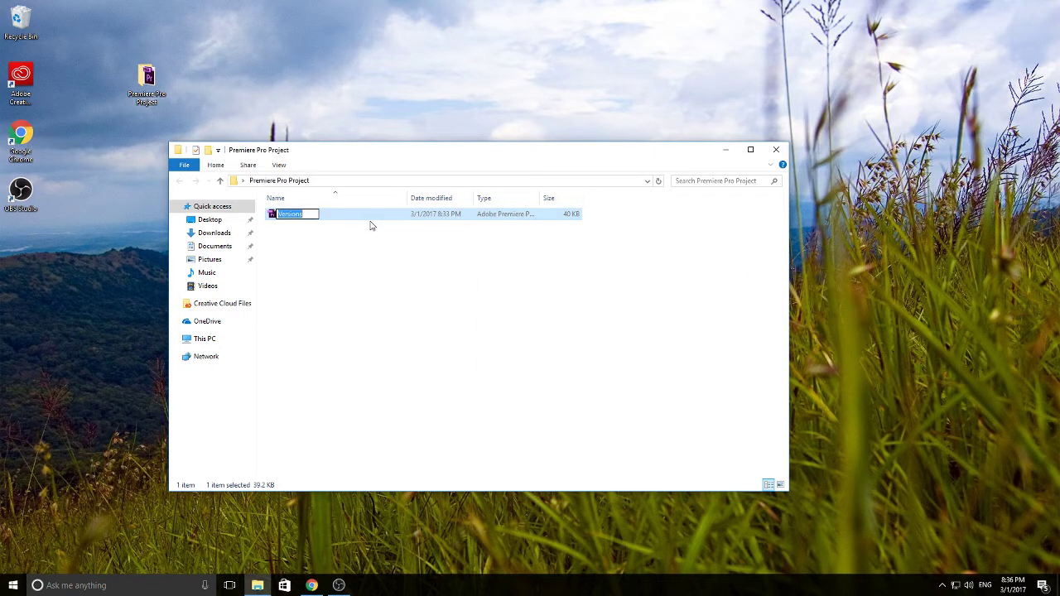
pyautogui.press('Escape')
pyautogui.hotkey('ctrl', 'c')
pyautogui.hotkey('ctrl', 'v')
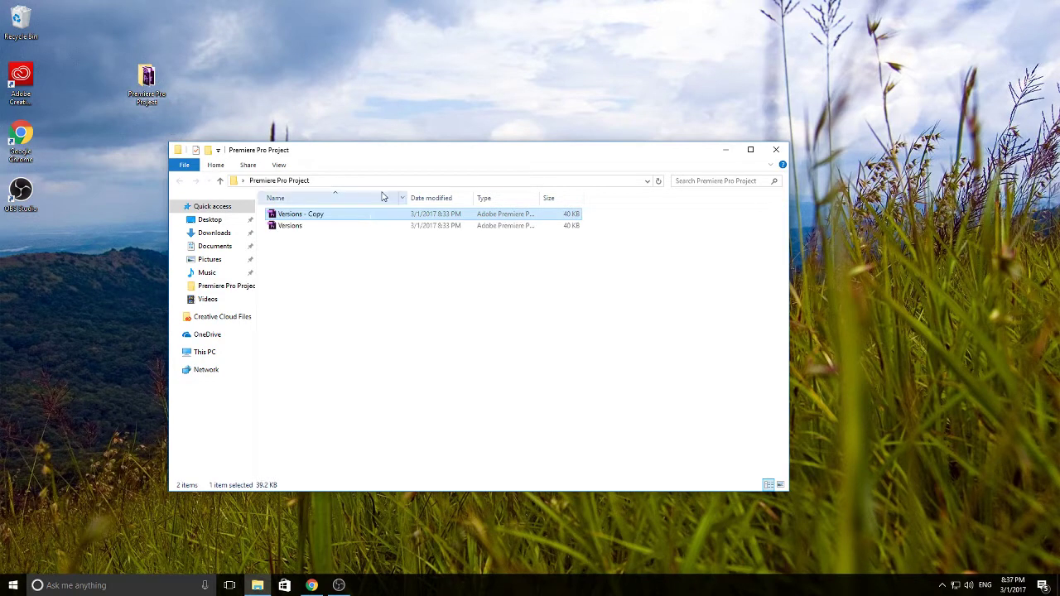
# Rename the 'Versions - Copy' file to Versions-1.
pyautogui.rightClick(365, 215)
pyautogui.click(395, 358)
pyautogui.click(330, 214)
pyautogui.press('BackSpace')
pyautogui.press('BackSpace')
pyautogui.press('BackSpace')
pyautogui.press('BackSpace')
pyautogui.press('BackSpace')
pyautogui.press('BackSpace')
pyautogui.press('BackSpace')
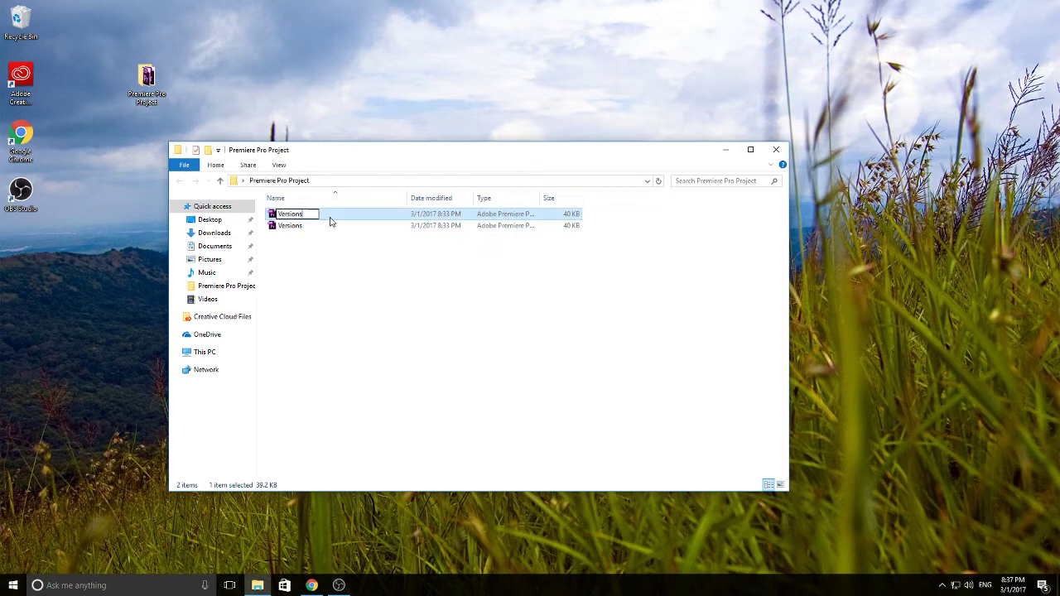
pyautogui.write('1')
pyautogui.press('BackSpace')
pyautogui.write('1')
pyautogui.press('Return')
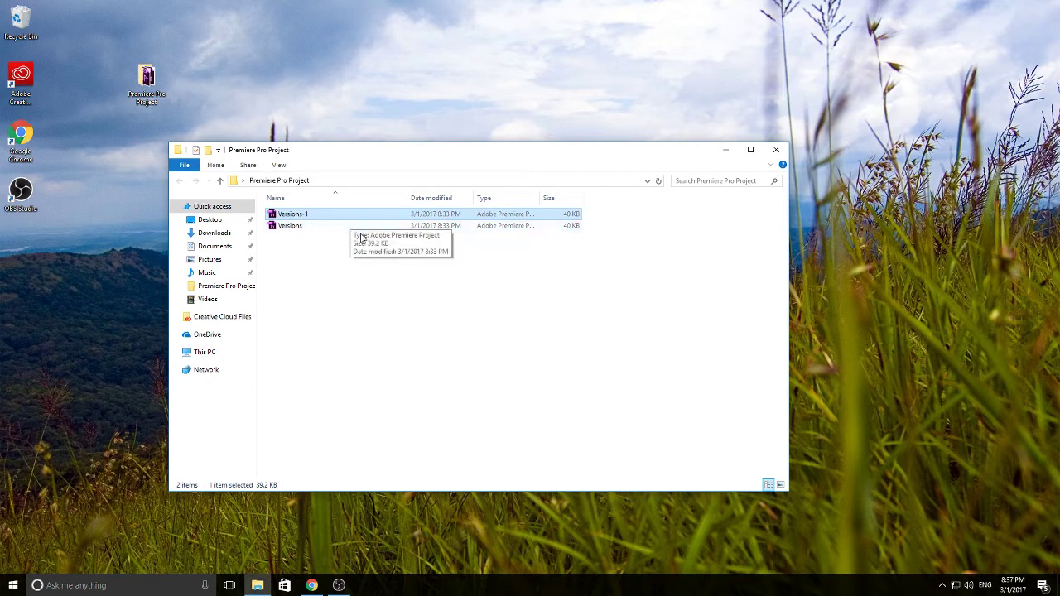
pyautogui.click(356, 230)
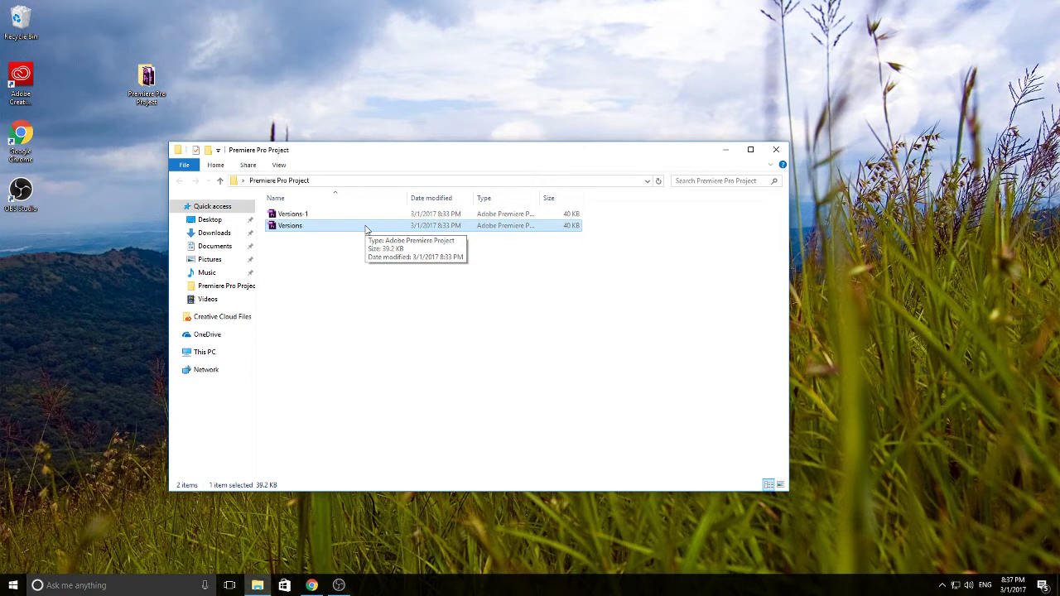
pyautogui.click(381, 215)
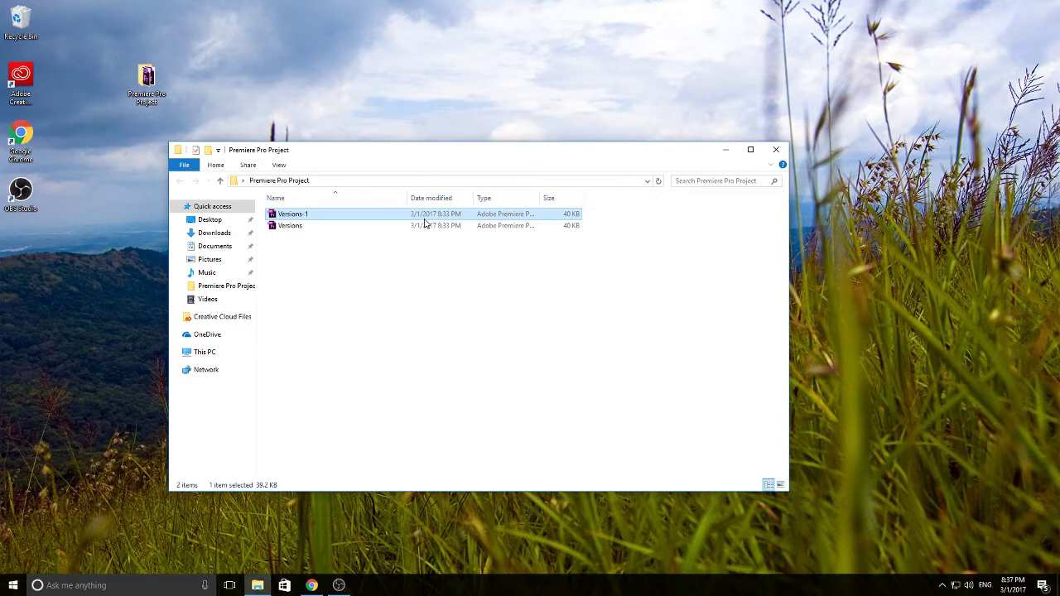
pyautogui.click(371, 227)
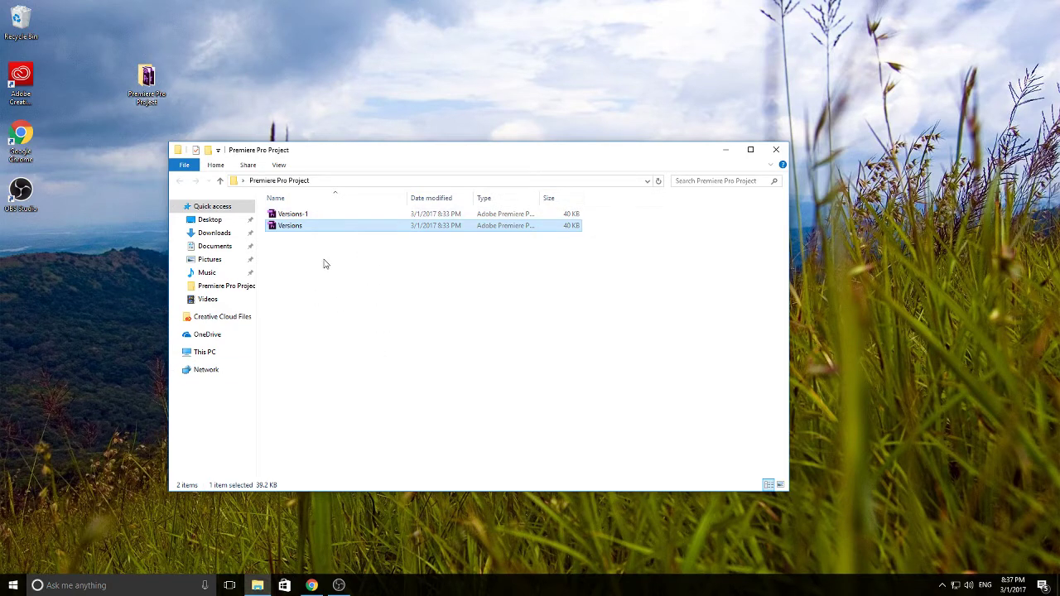
pyautogui.click(318, 217)
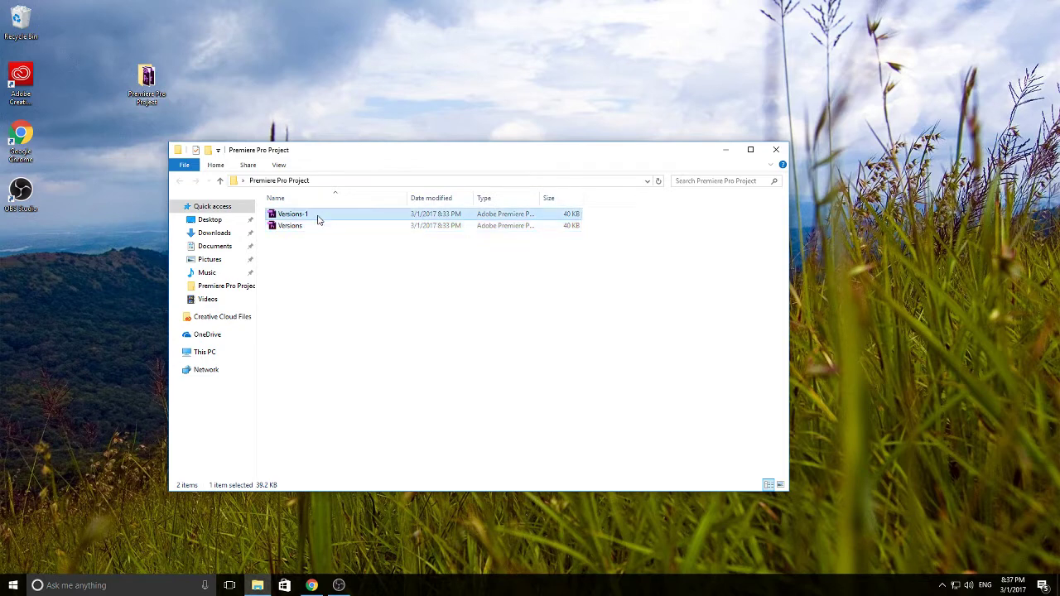
# Open Versions-1 in Premiere Pro and scrub the DSC_0491 sequence to preview its footage.
pyautogui.doubleClick(366, 220)
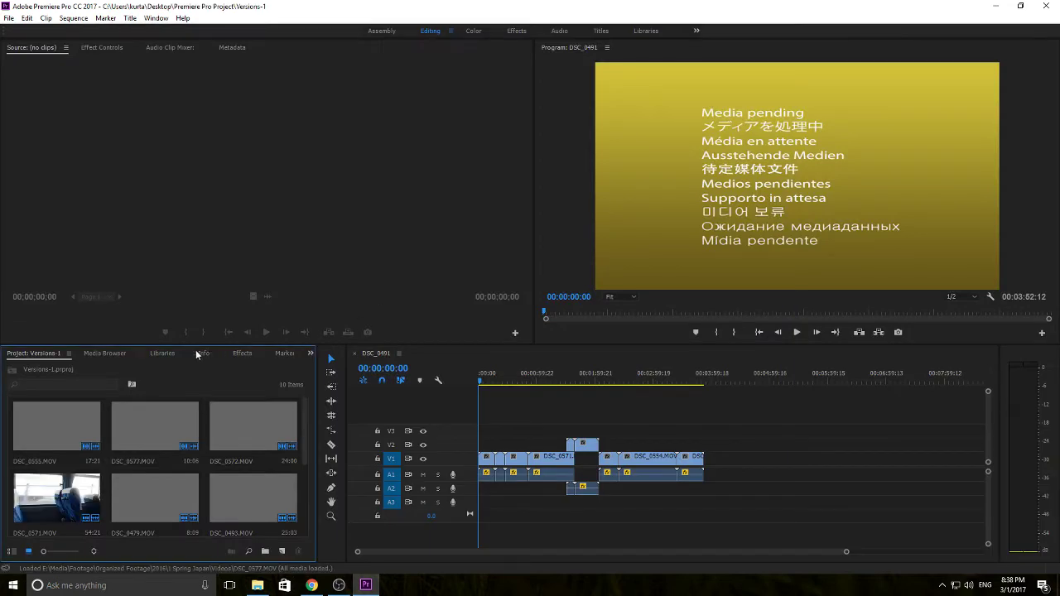
pyautogui.moveTo(481, 377); pyautogui.dragTo(506, 380)
pyautogui.scroll(-3, 98, 444)
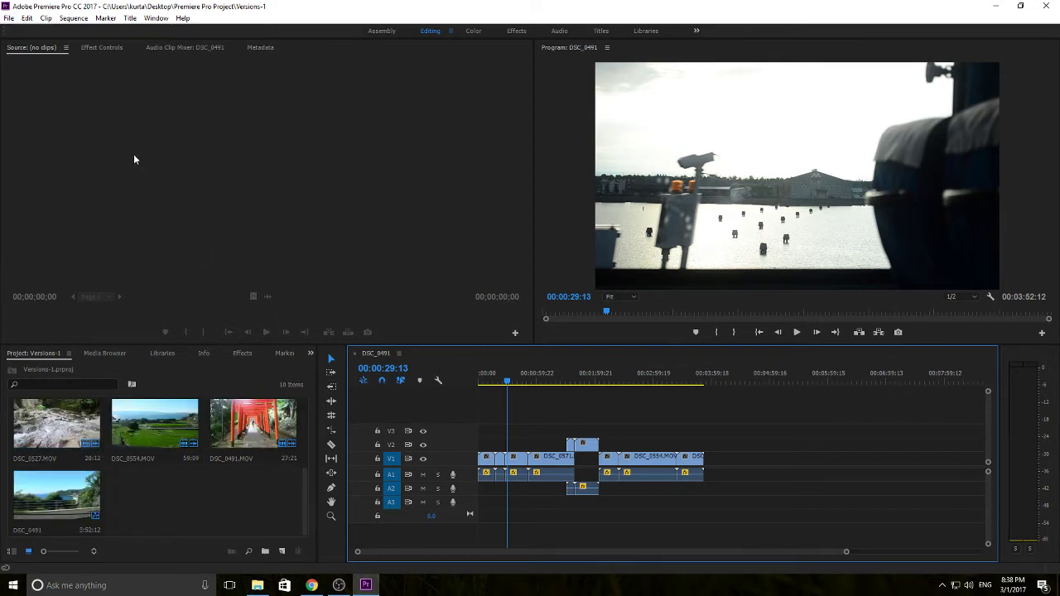
# Set the Auto Save preference to save the project every 3 minutes and apply it.
pyautogui.click(13, 21)
pyautogui.moveTo(27, 18)
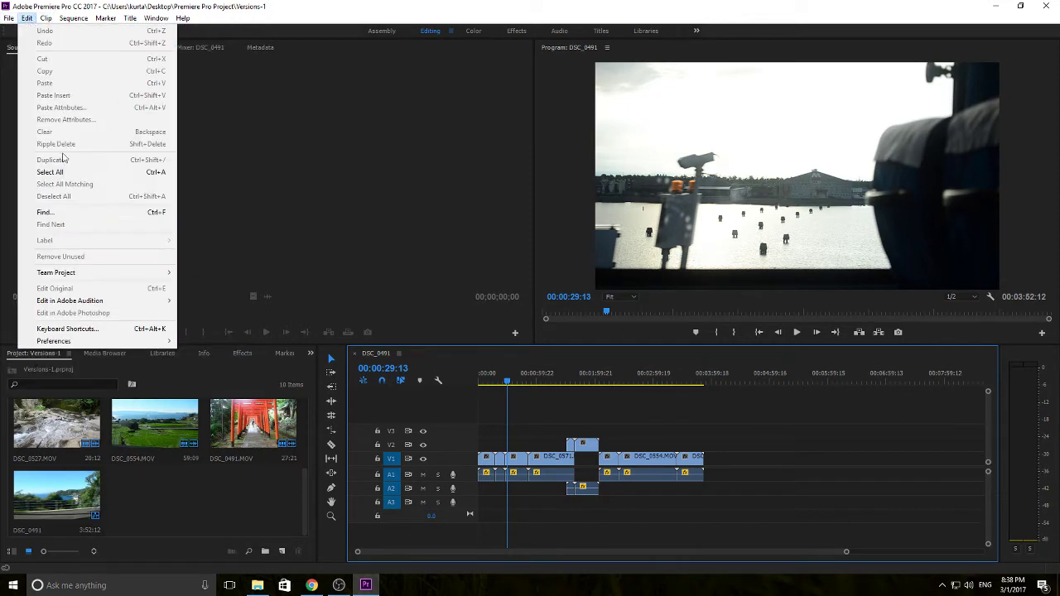
pyautogui.moveTo(75, 342)
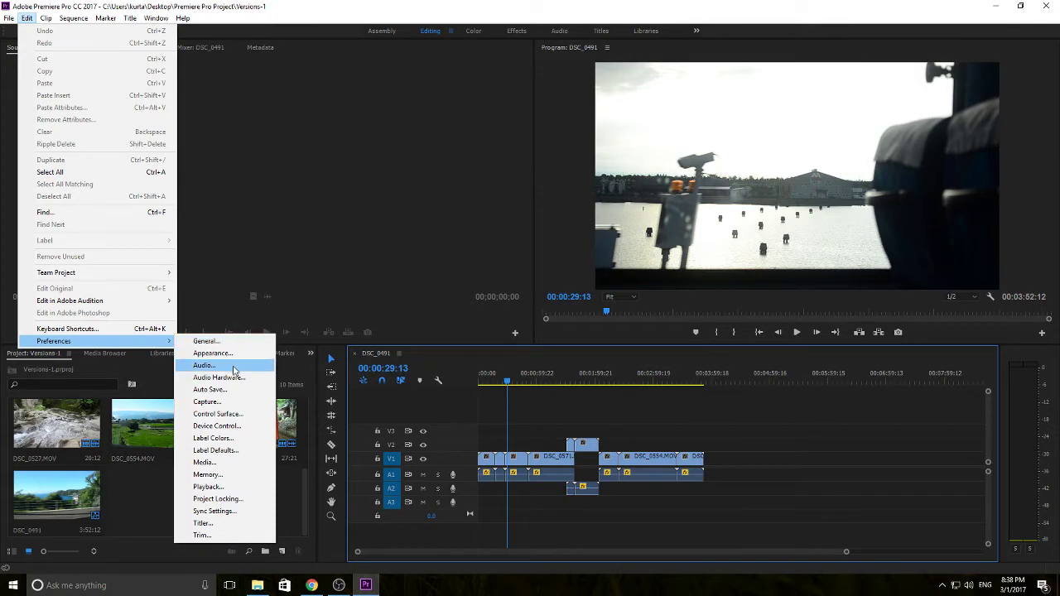
pyautogui.click(226, 392)
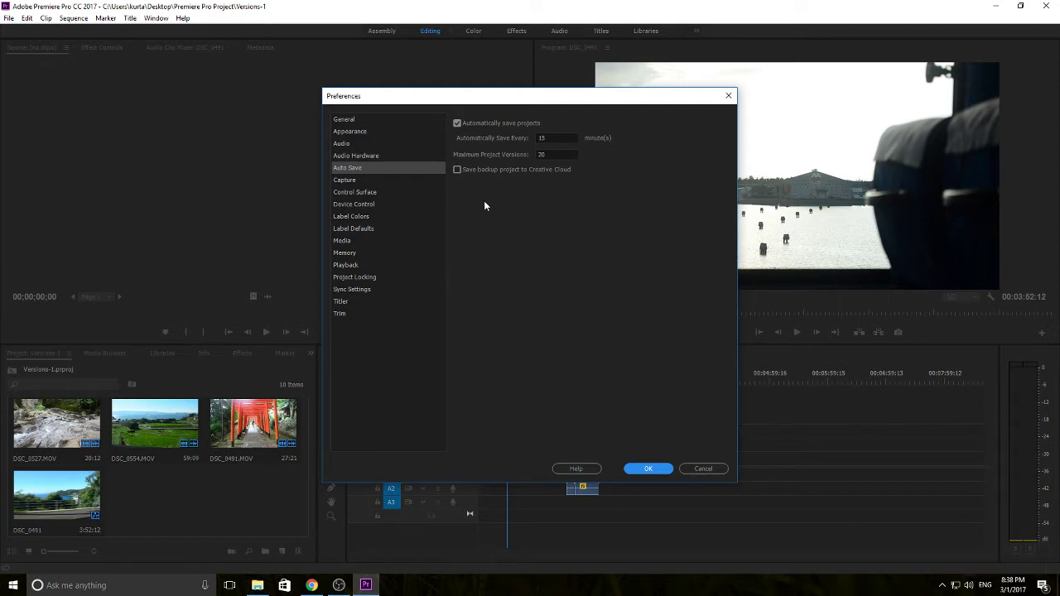
pyautogui.click(555, 137)
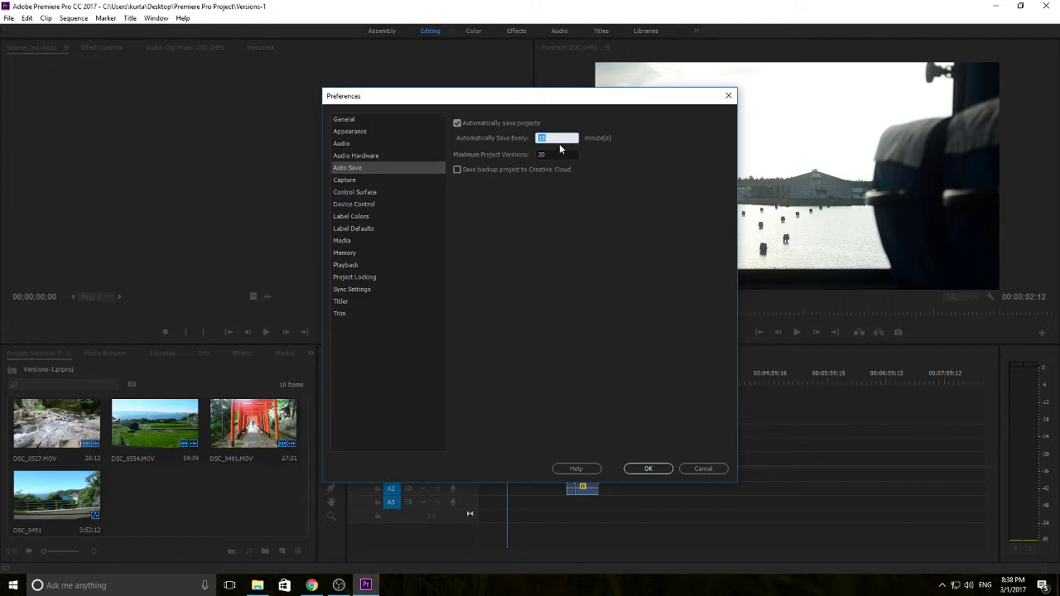
pyautogui.write('5')
pyautogui.write('3')
pyautogui.click(571, 210)
pyautogui.click(554, 137)
pyautogui.click(629, 470)
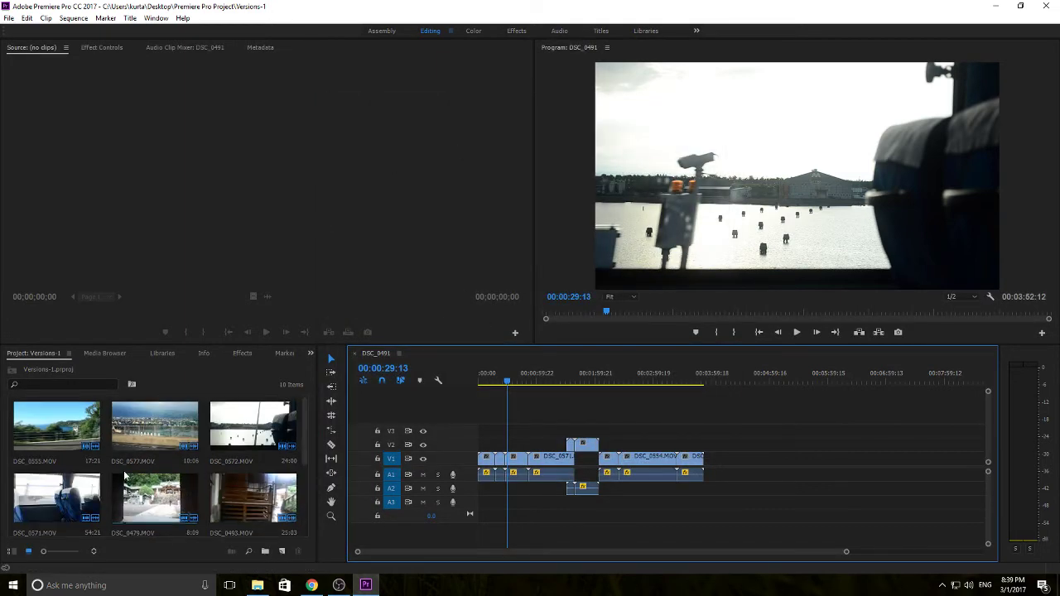
# Create a new bin named Sequences in the Project panel.
pyautogui.scroll(-3, 248, 447)
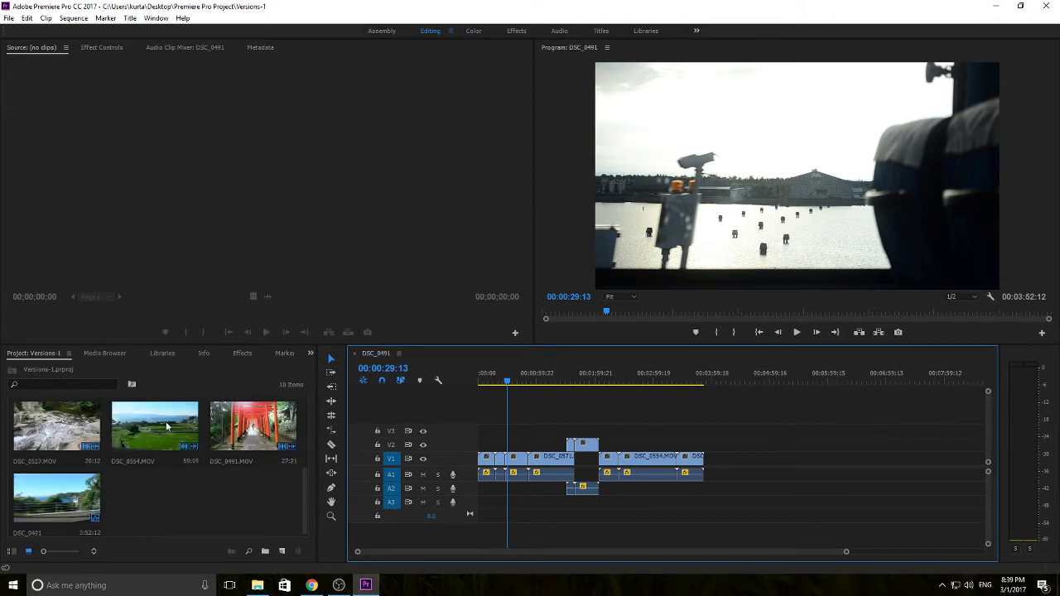
pyautogui.click(177, 493)
pyautogui.rightClick(176, 493)
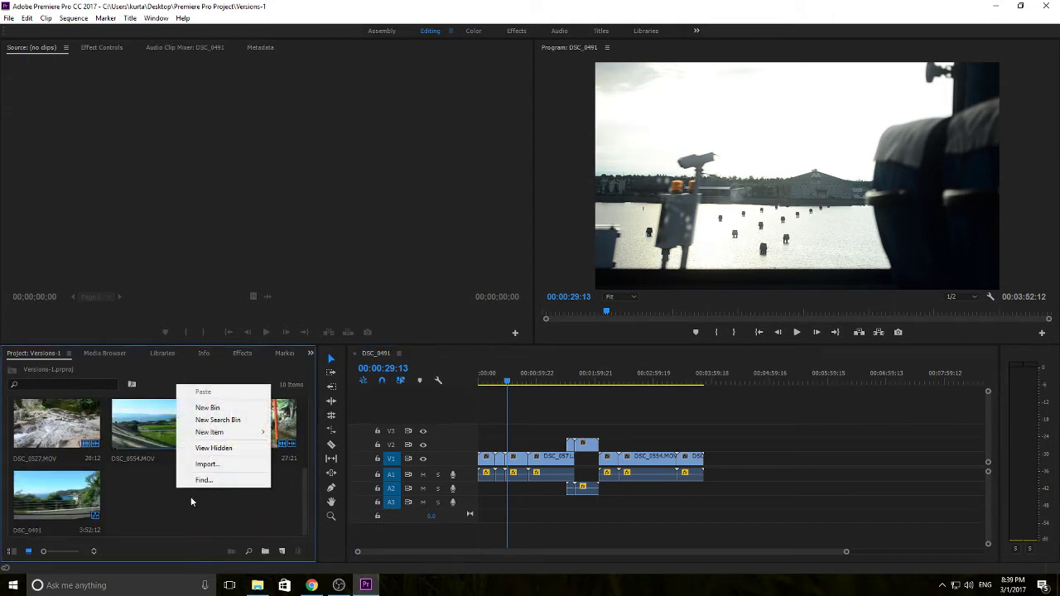
pyautogui.click(204, 408)
pyautogui.write('Footage')
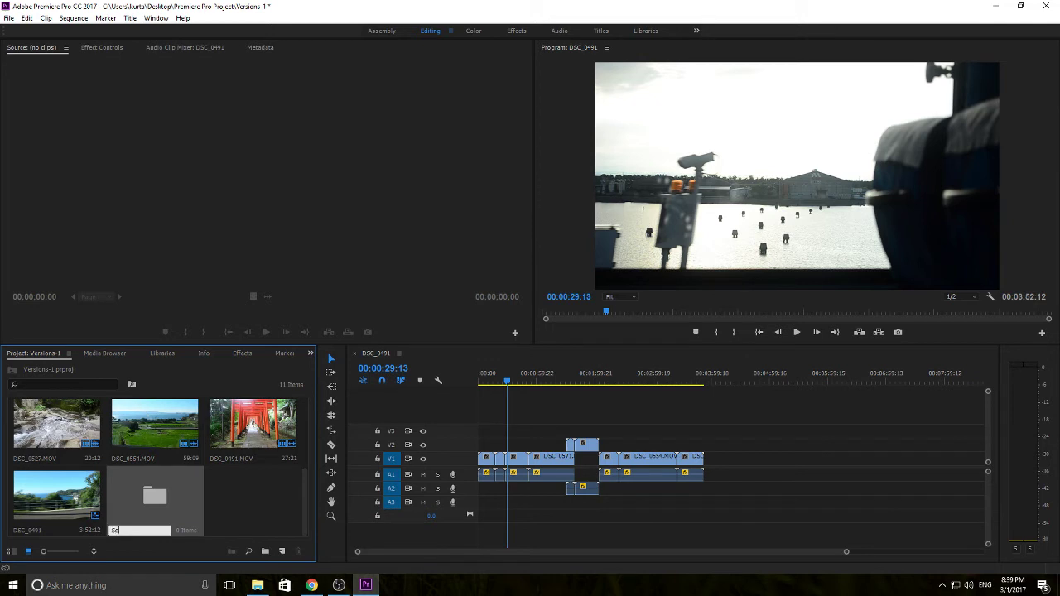
pyautogui.press('Return')
# Move the DSC_0491 sequence into the Sequences bin and open the bin in its own window.
pyautogui.scroll(-3, 249, 418)
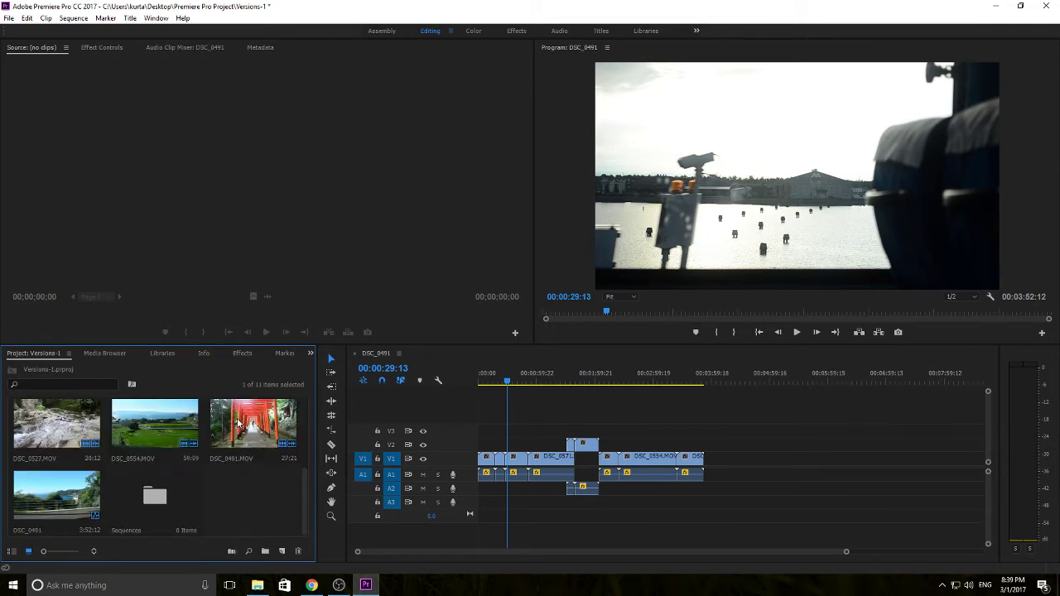
pyautogui.click(212, 530)
pyautogui.click(36, 519)
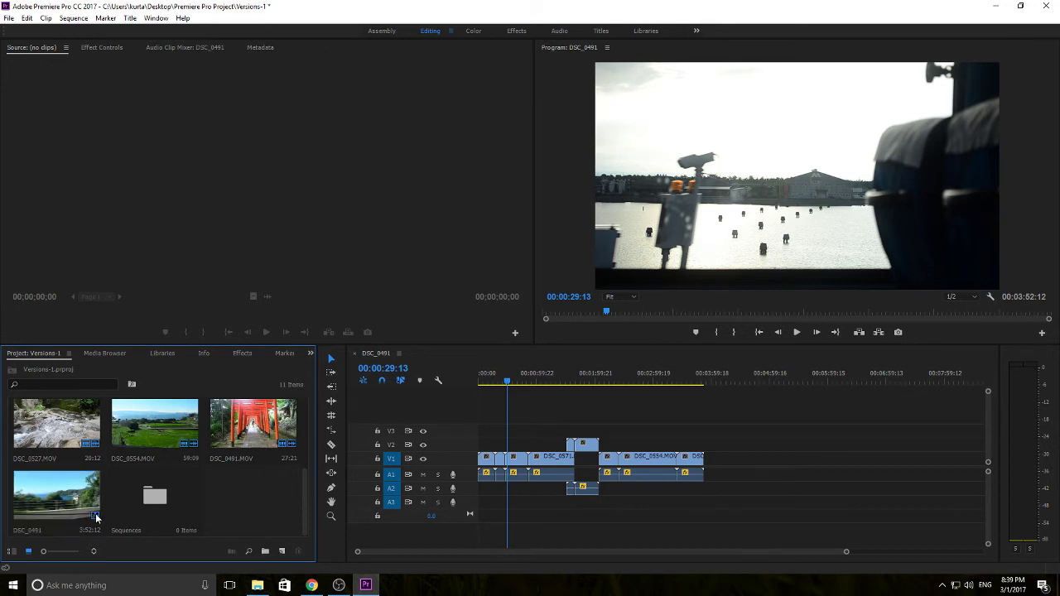
pyautogui.click(169, 495)
pyautogui.moveTo(168, 495); pyautogui.dragTo(171, 497)
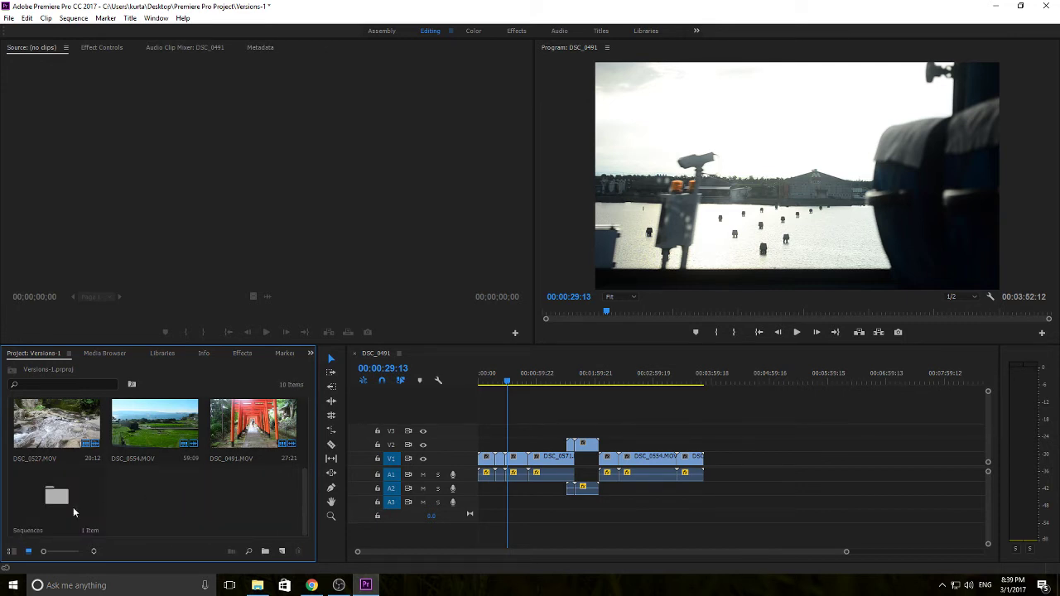
pyautogui.doubleClick(72, 508)
pyautogui.moveTo(236, 74); pyautogui.dragTo(214, 87)
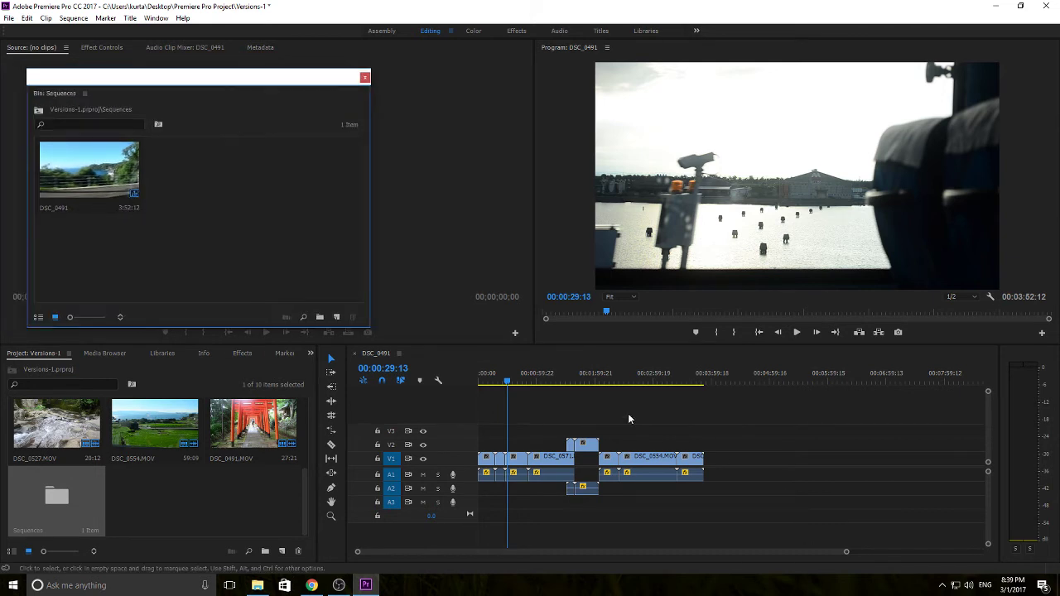
pyautogui.moveTo(539, 379); pyautogui.dragTo(559, 385)
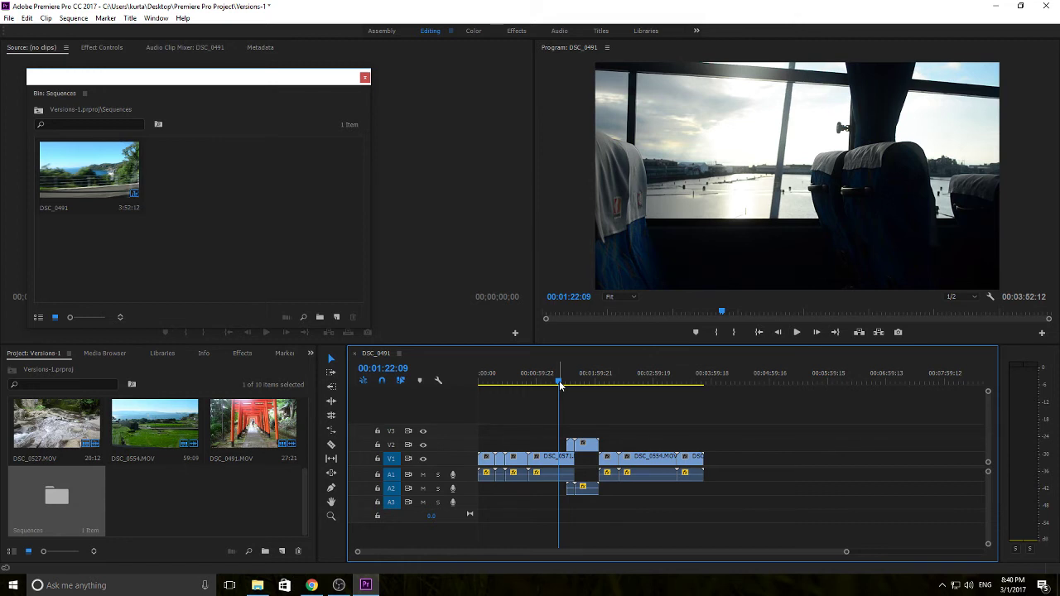
# Duplicate the DSC_0491 sequence and rename the original to Original.
pyautogui.rightClick(107, 214)
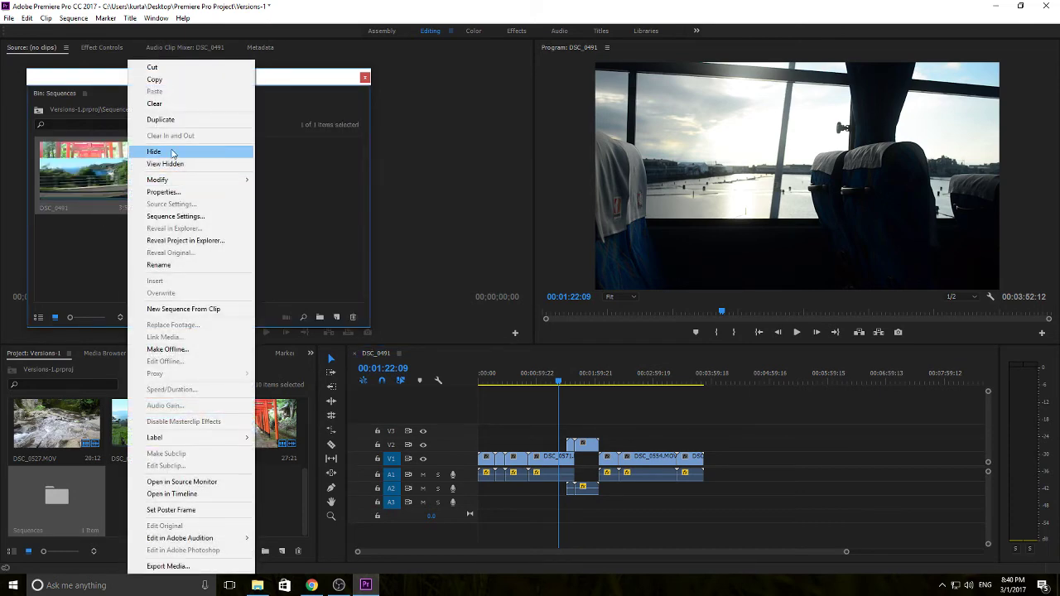
pyautogui.click(173, 120)
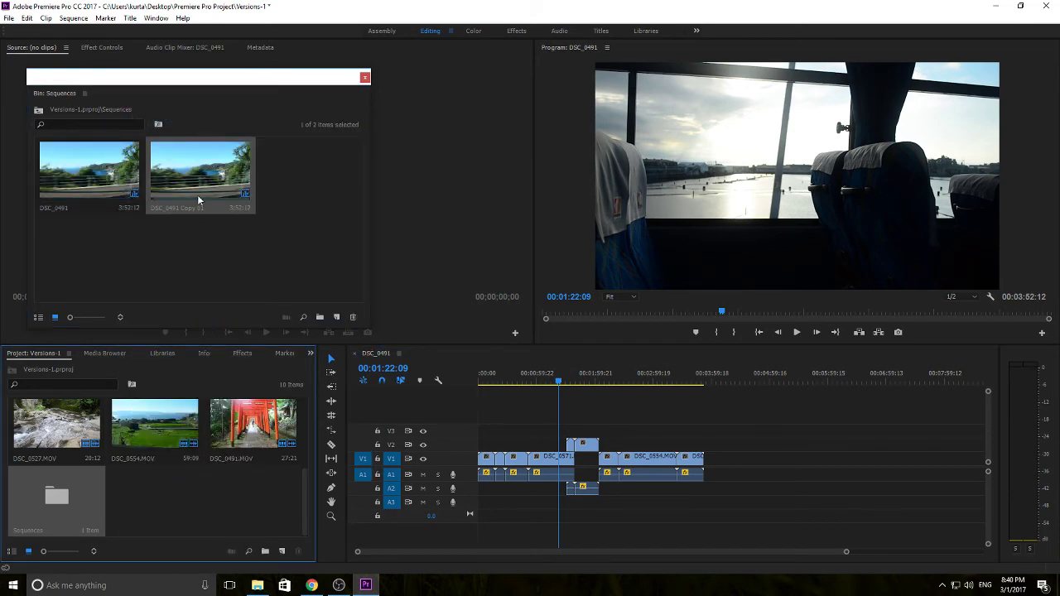
pyautogui.rightClick(91, 207)
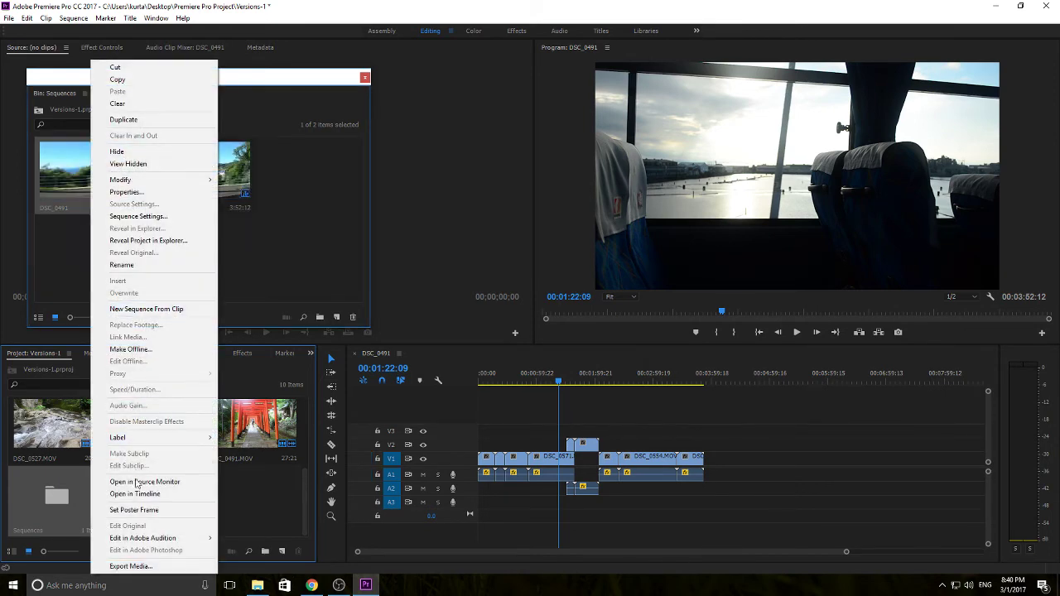
pyautogui.click(122, 265)
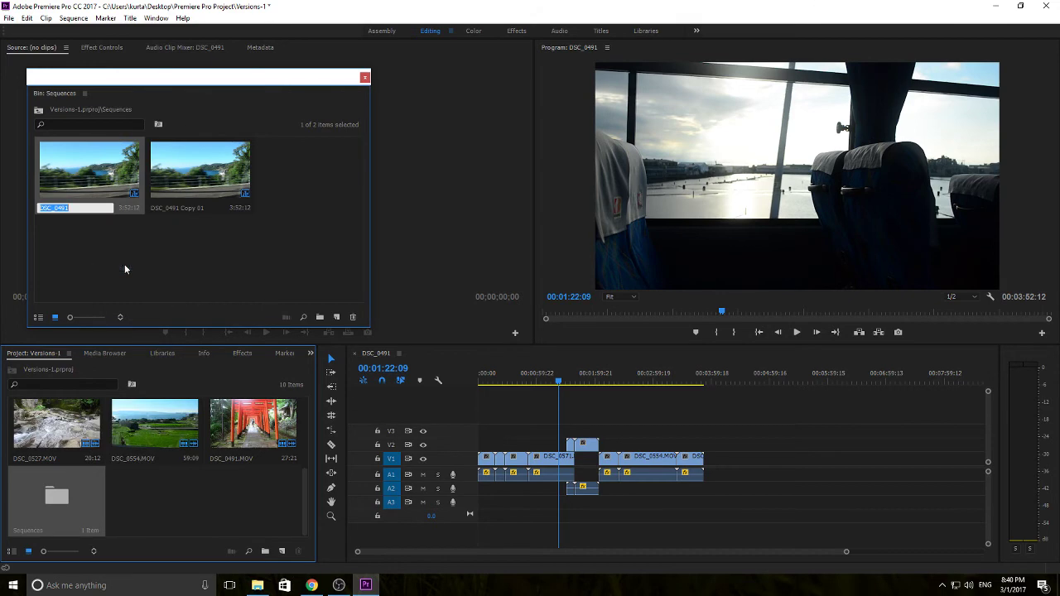
pyautogui.write('Original')
pyautogui.click(151, 302)
# Duplicate Copy 01 to make Copy 02, then Copy 02 to make Copy 03.
pyautogui.rightClick(217, 298)
pyautogui.click(151, 302)
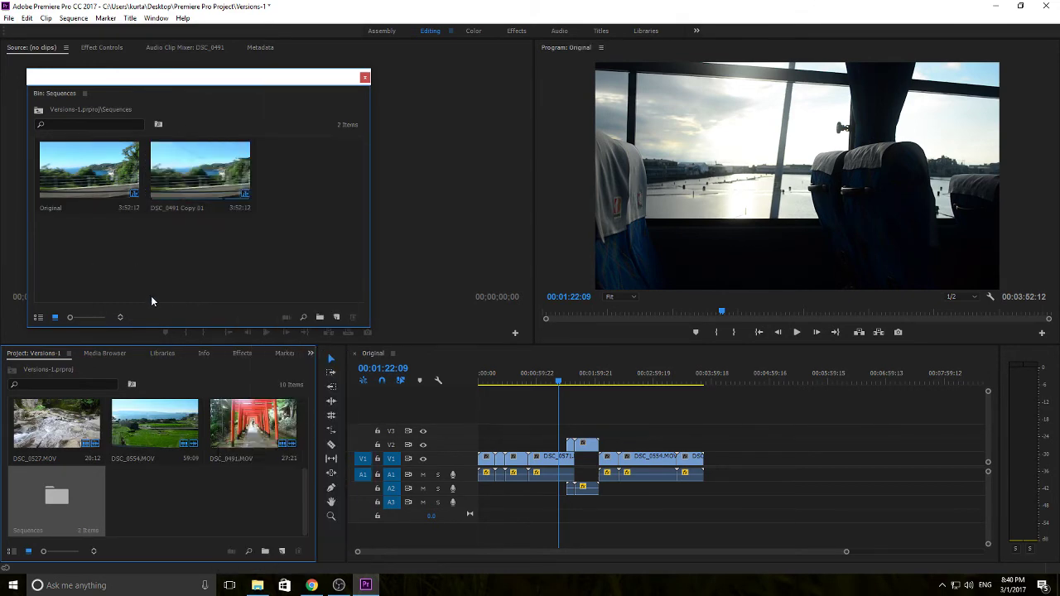
pyautogui.rightClick(170, 213)
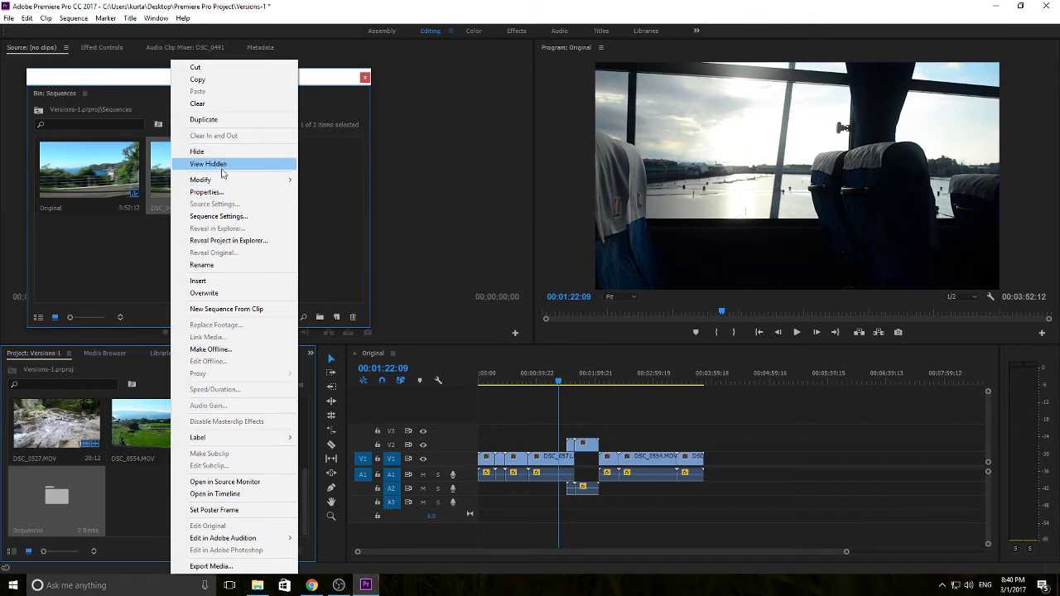
pyautogui.click(164, 237)
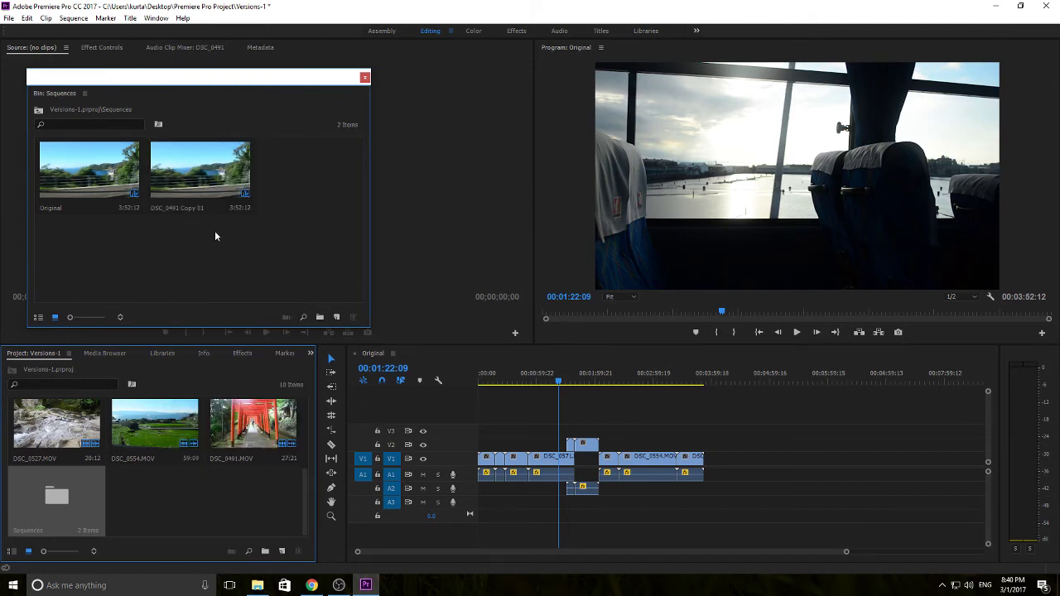
pyautogui.rightClick(225, 182)
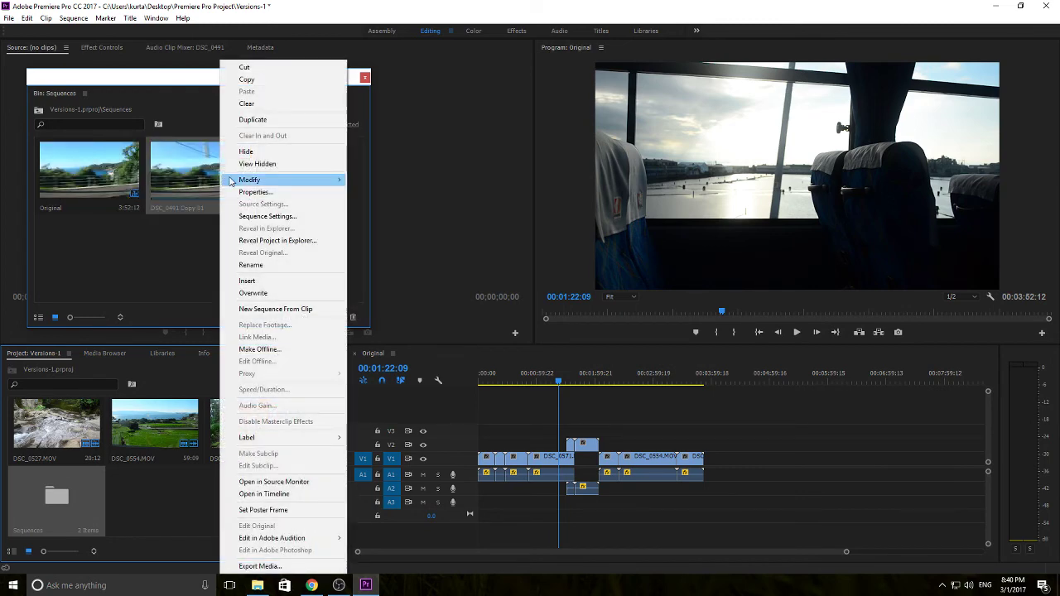
pyautogui.click(252, 121)
pyautogui.rightClick(292, 189)
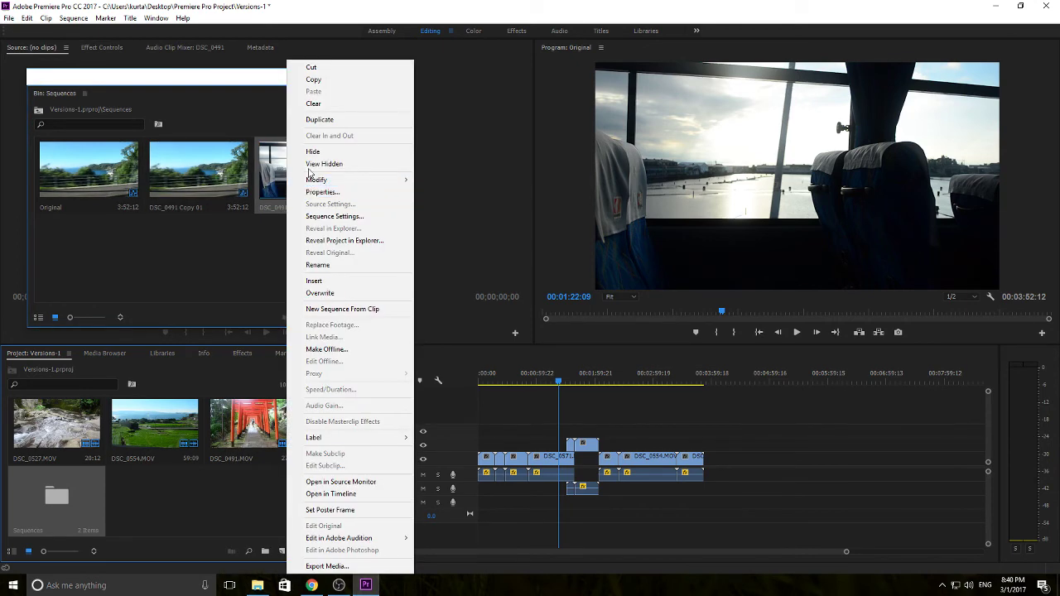
pyautogui.click(331, 120)
# Delete DSC_0554 from Original and shift the later clips about 33 seconds left.
pyautogui.moveTo(672, 424)
pyautogui.mouseDown()
pyautogui.moveTo(662, 436)
pyautogui.moveTo(693, 469)
pyautogui.moveTo(693, 458)
pyautogui.moveTo(611, 439)
pyautogui.moveTo(621, 472)
pyautogui.moveTo(638, 449)
pyautogui.moveTo(590, 460)
pyautogui.moveTo(553, 490)
pyautogui.moveTo(582, 501)
pyautogui.moveTo(561, 511)
pyautogui.mouseUp()
pyautogui.press('Delete')
pyautogui.moveTo(602, 437); pyautogui.dragTo(563, 439)
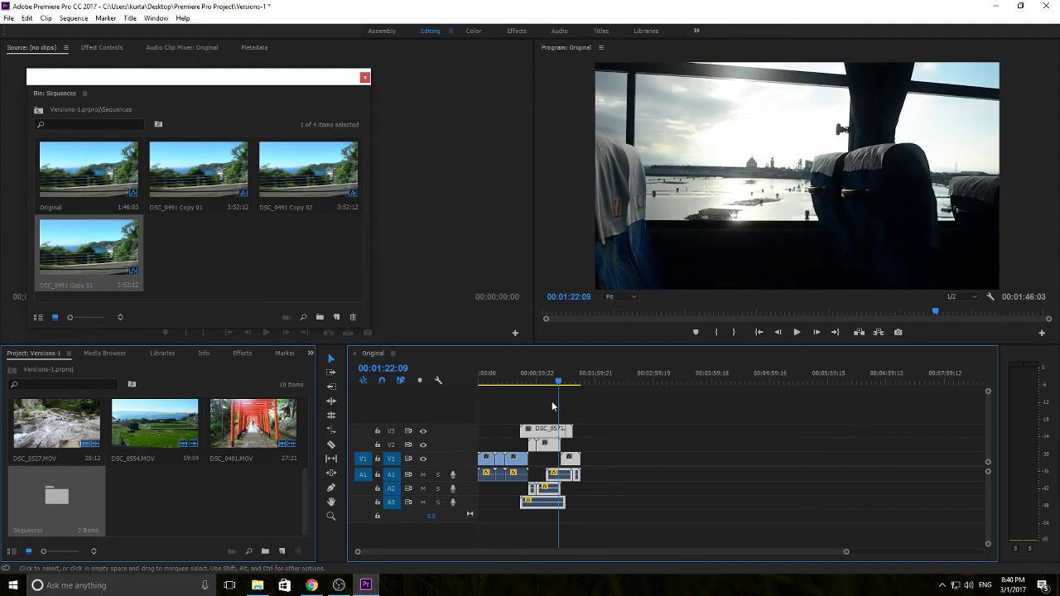
pyautogui.click(526, 382)
pyautogui.moveTo(526, 384); pyautogui.dragTo(514, 382)
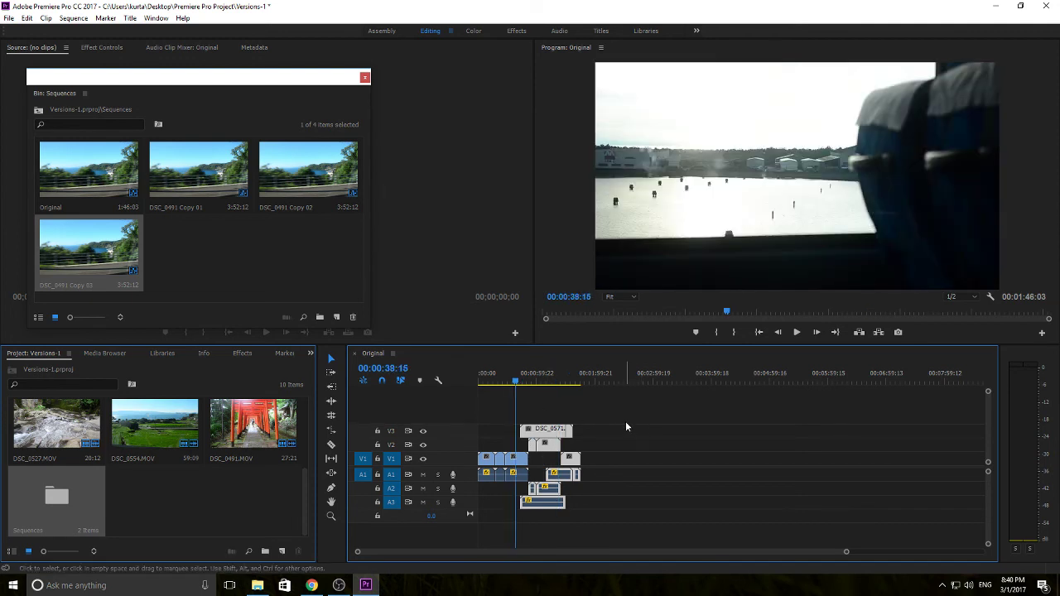
# Open DSC_0491 Copy 02 in the timeline beside Original, then select Copy 03 in the bin.
pyautogui.doubleClick(308, 172)
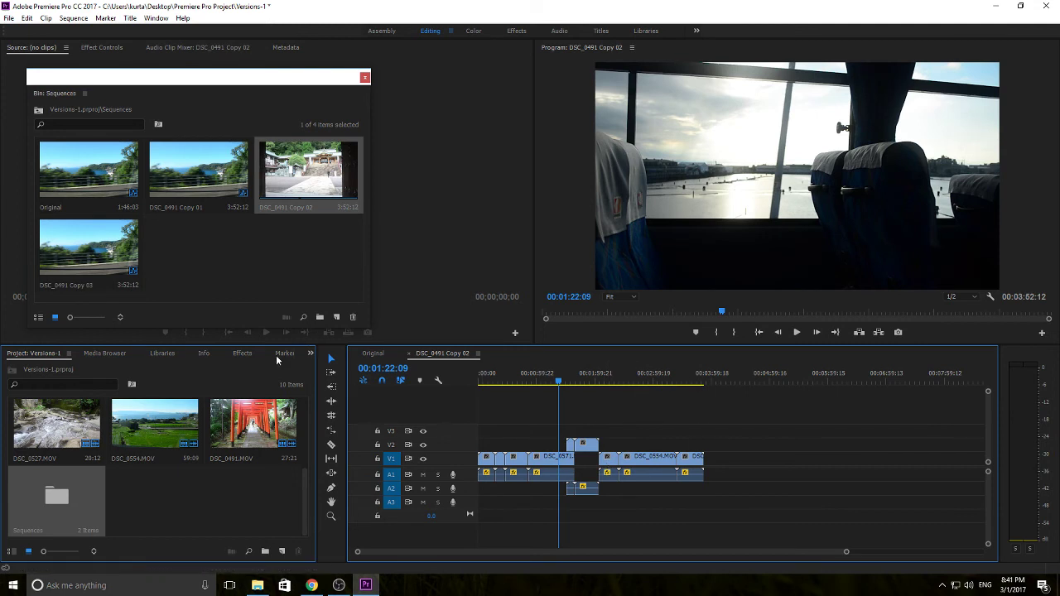
pyautogui.click(91, 263)
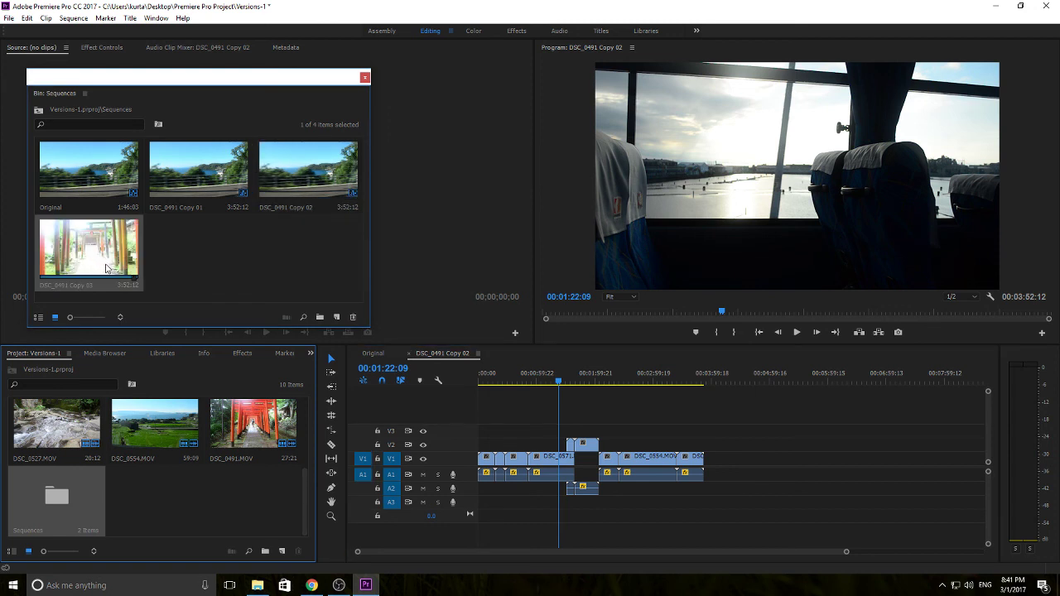